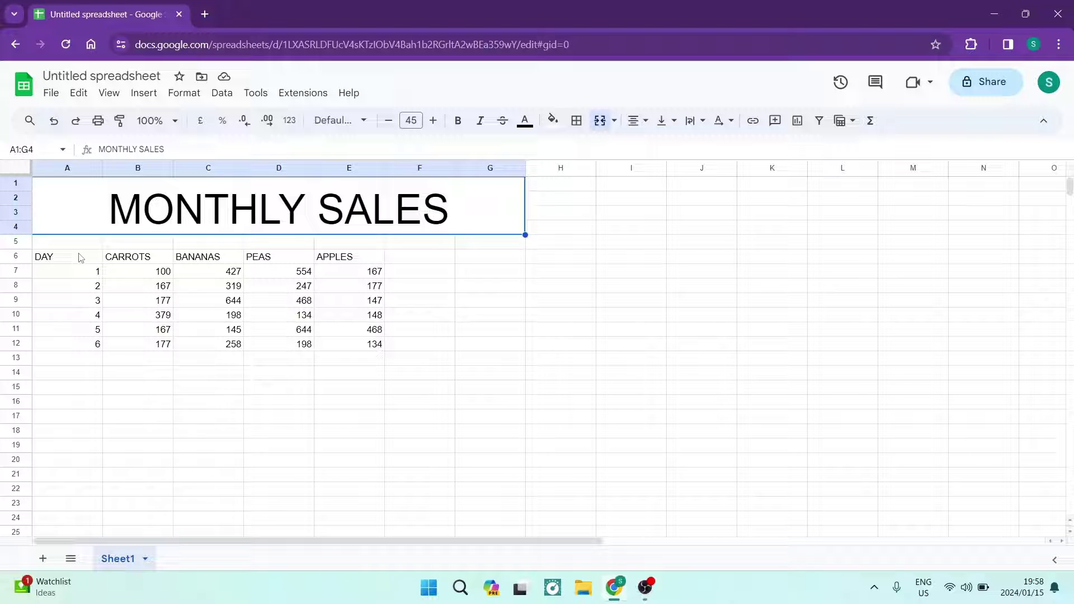
Select the MONTHLY SALES table A6:E12, from the DAY header down to the last APPLES value.
left_click_drag(79, 256, 431, 344)
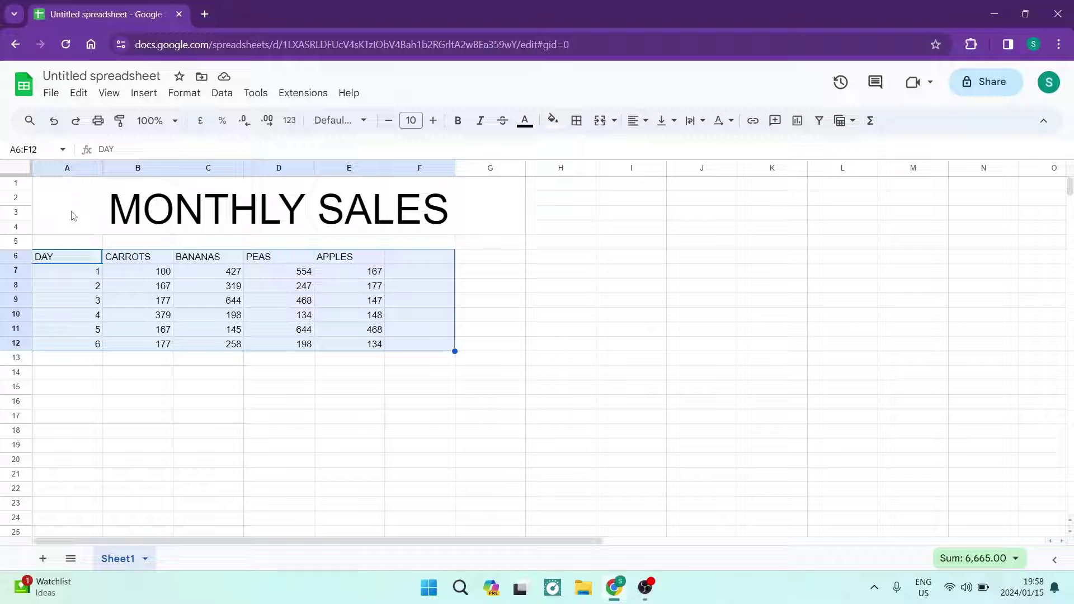
left_click(220, 317)
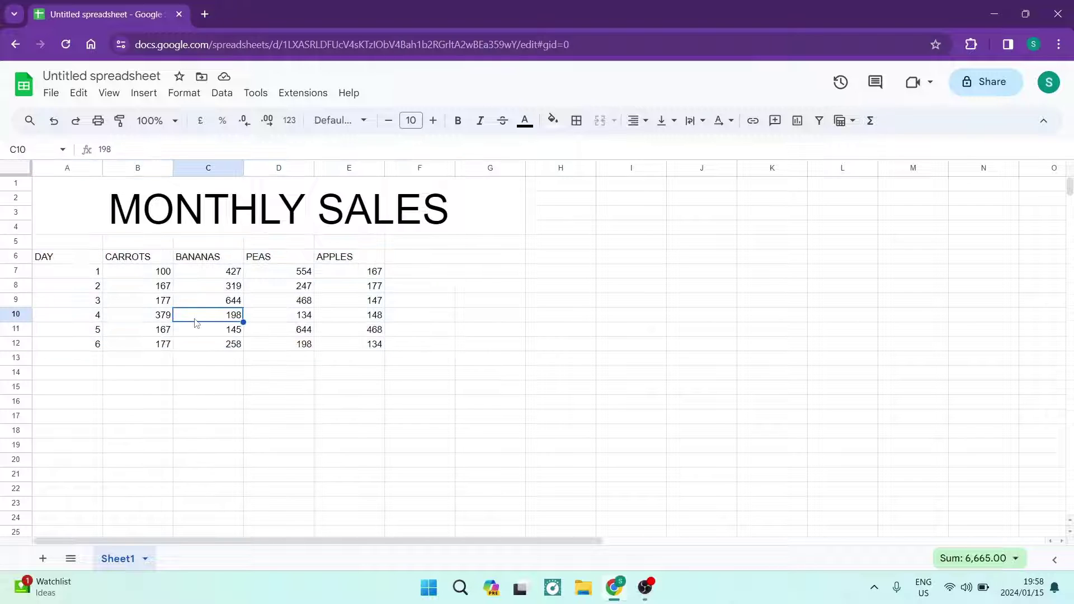
left_click(133, 346)
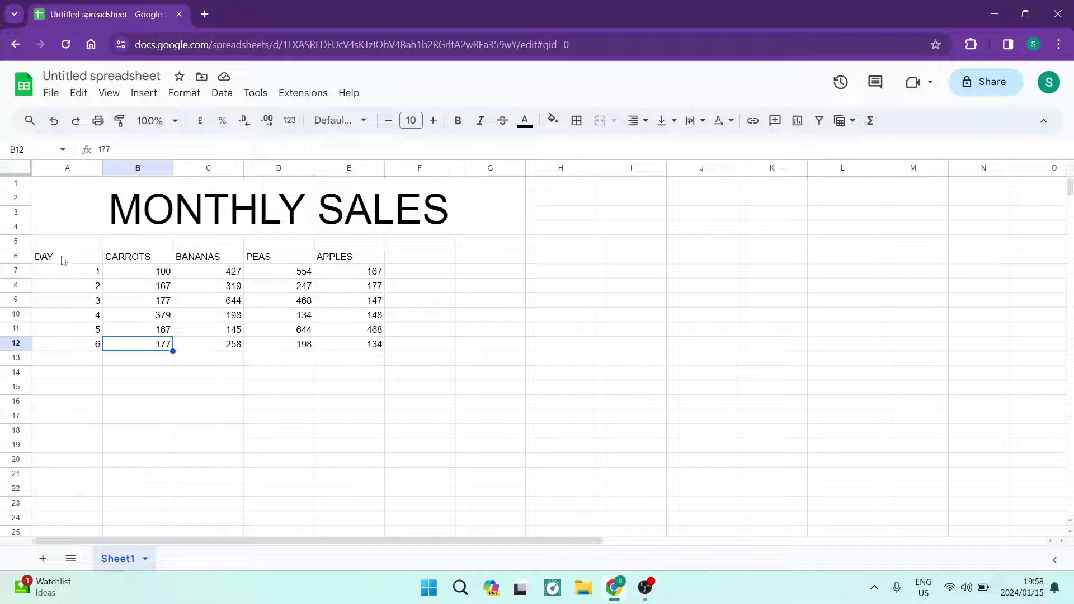
left_click_drag(63, 260, 75, 344)
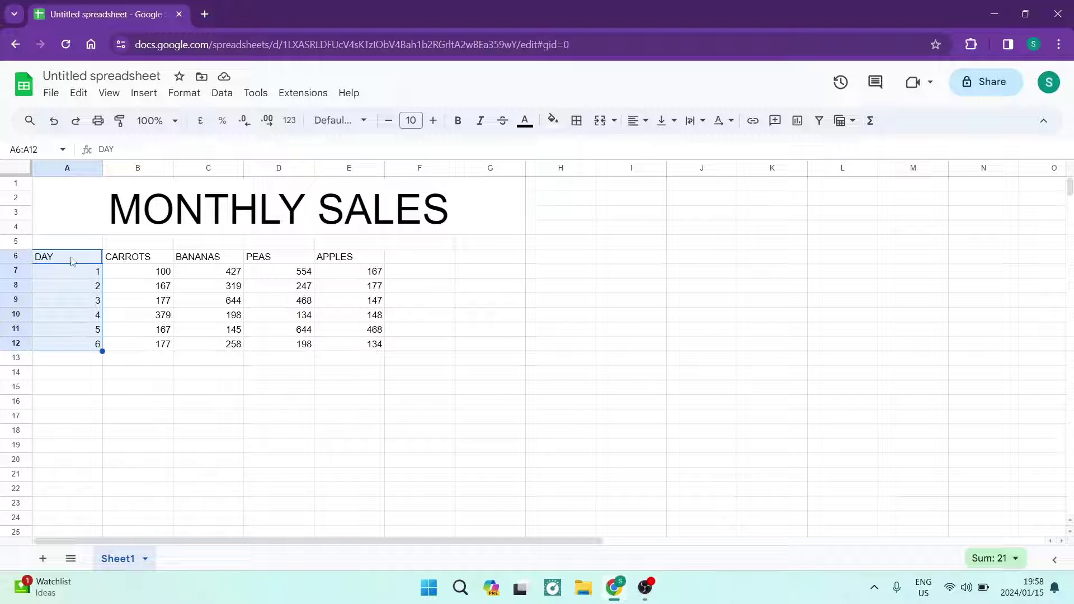
left_click(50, 218)
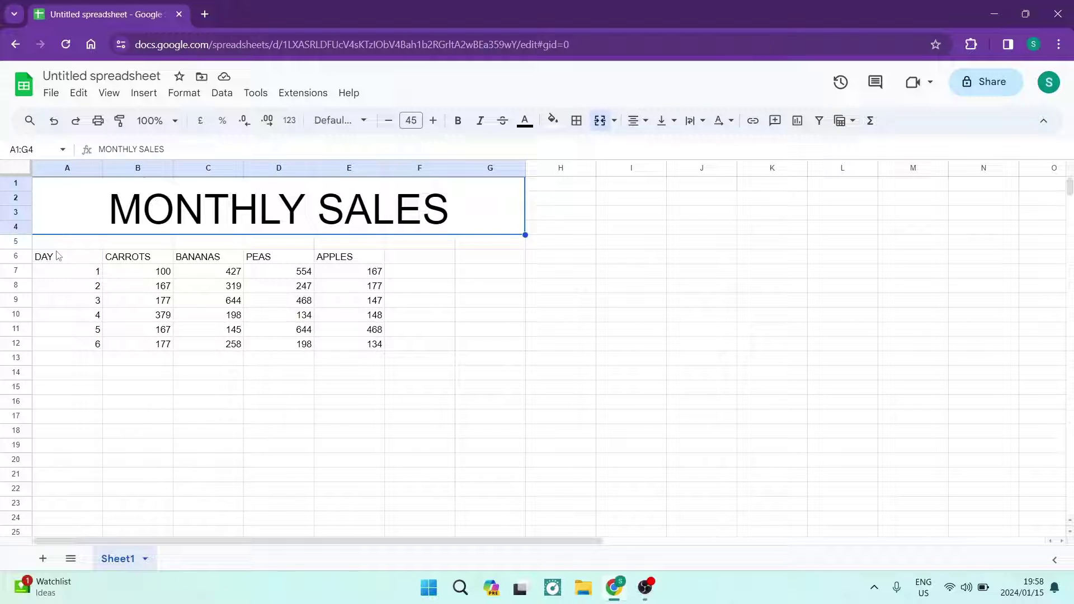
left_click_drag(60, 256, 408, 260)
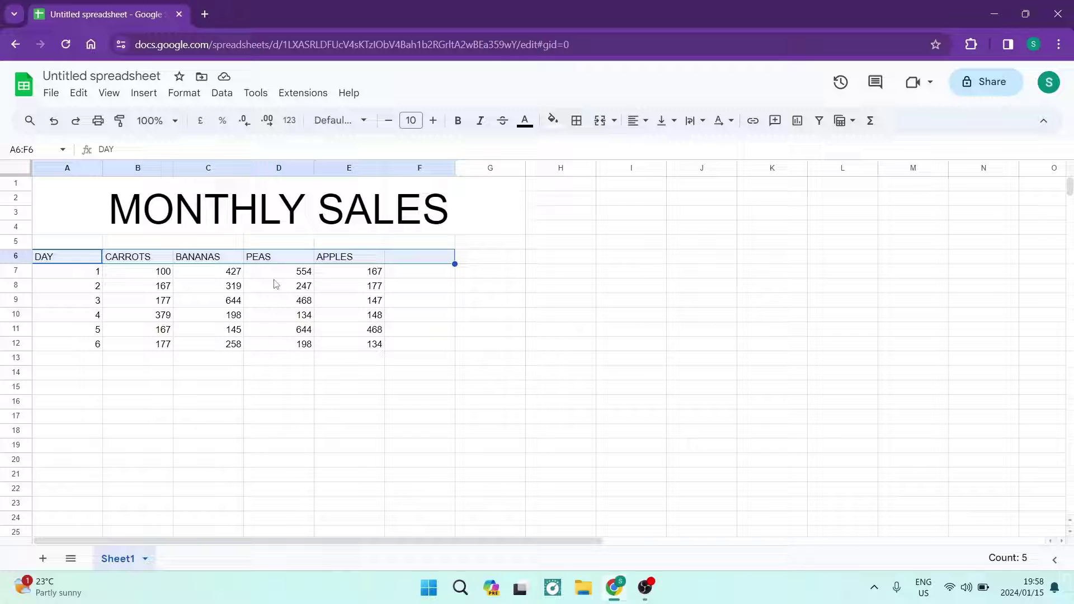
left_click(231, 376)
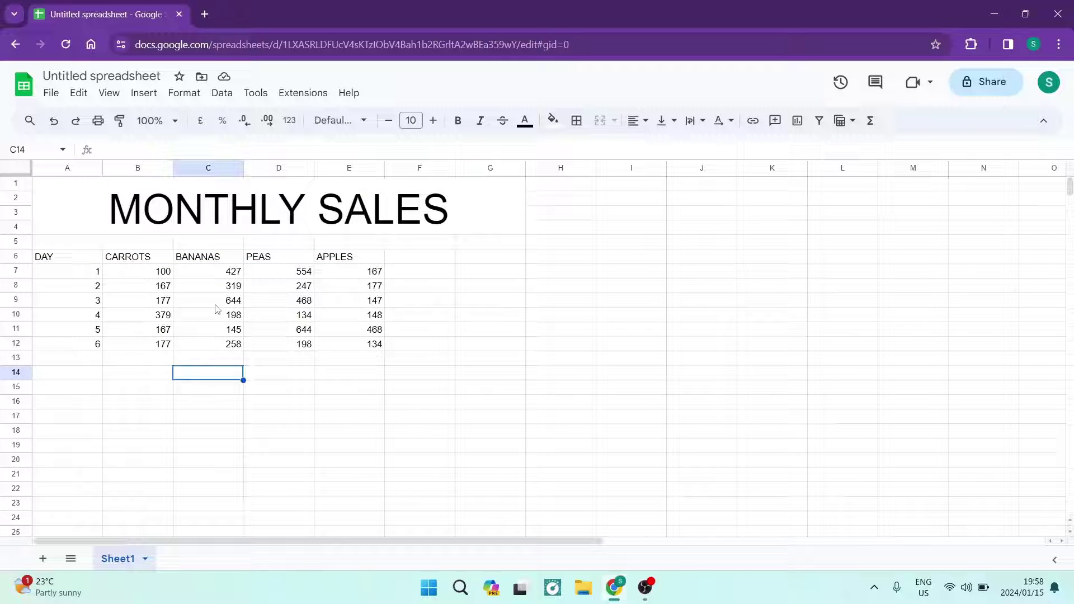
left_click_drag(76, 261, 363, 356)
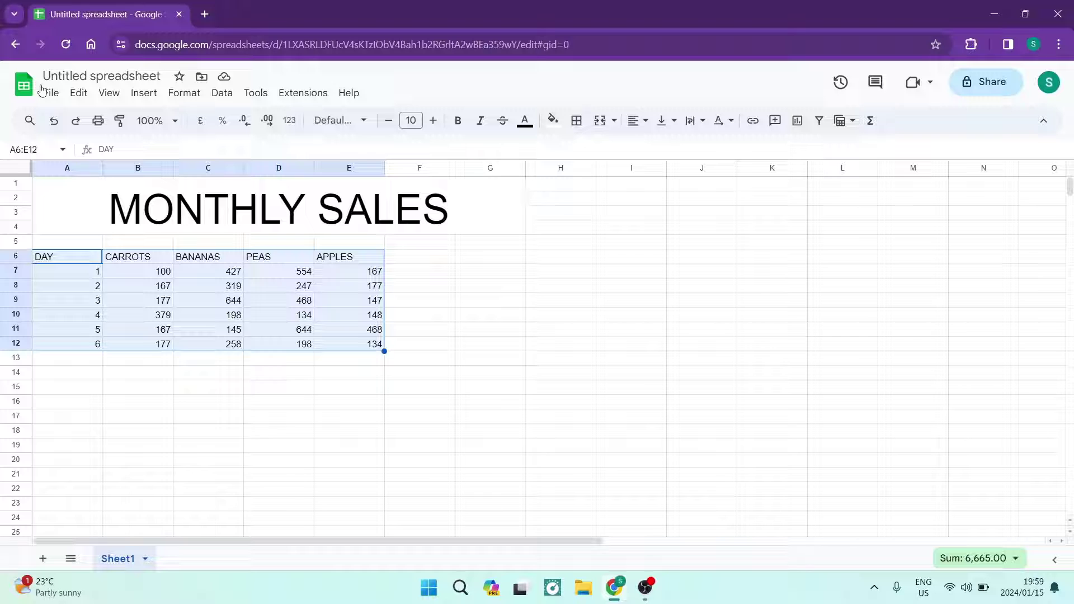
Insert a line chart of the selected sales data and move it beside the table.
left_click(141, 99)
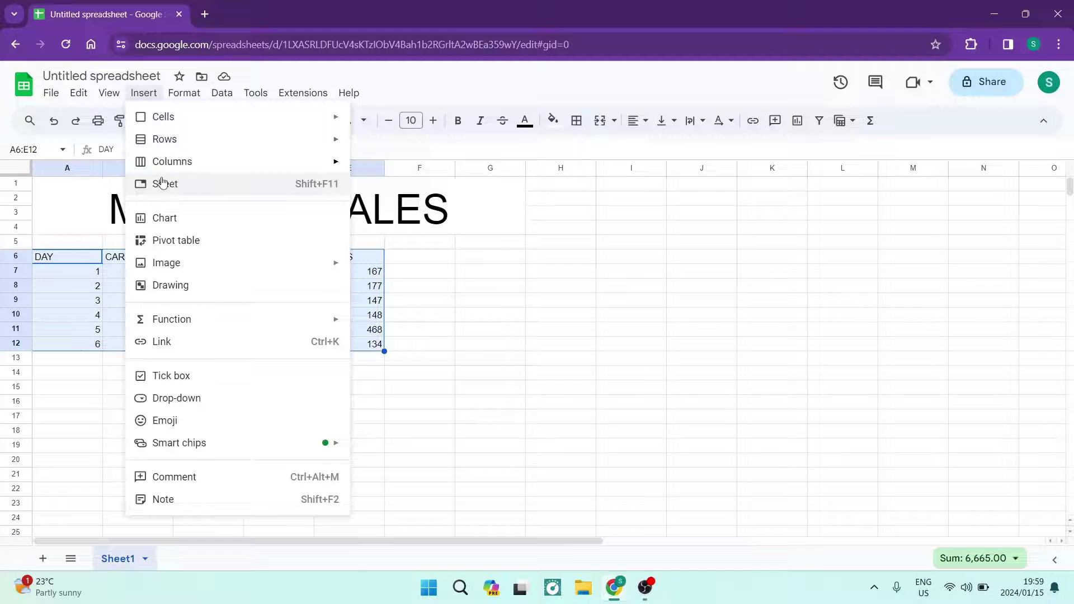
left_click(167, 222)
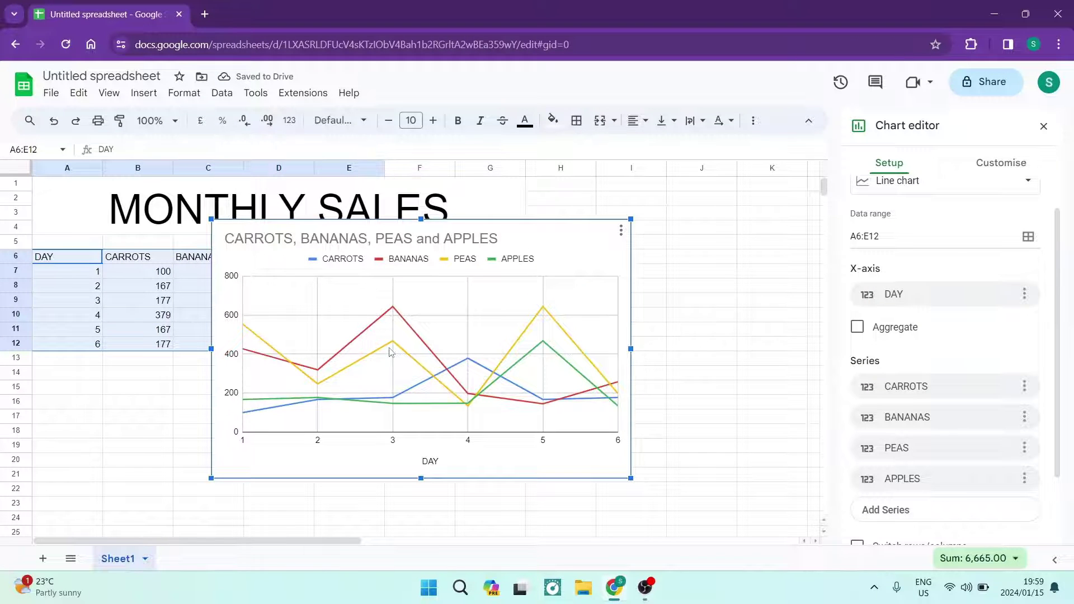
scroll(1015, 335, "up", 1)
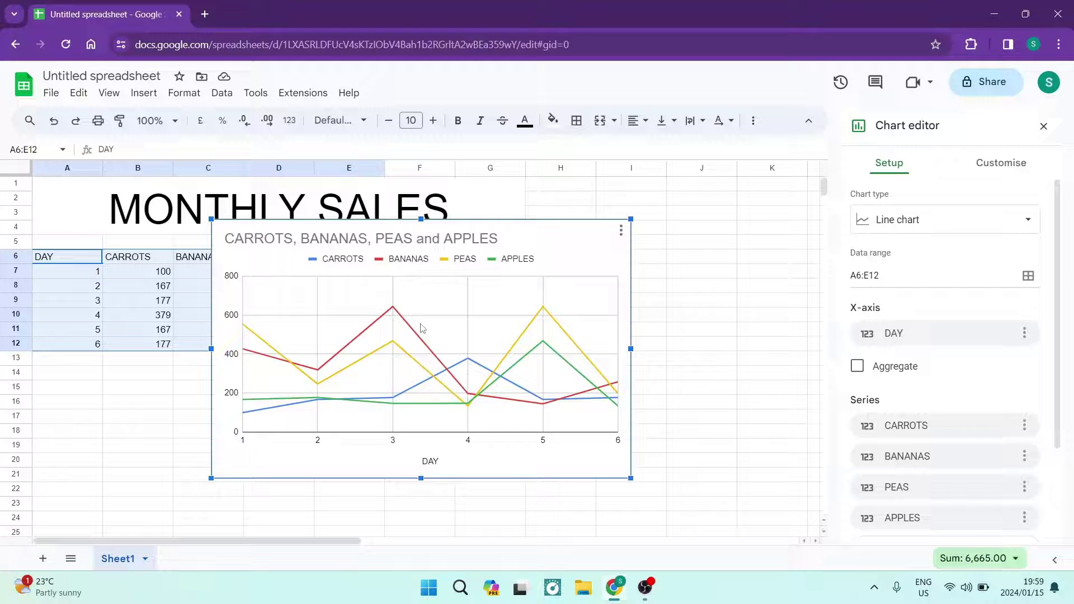
left_click_drag(423, 328, 600, 355)
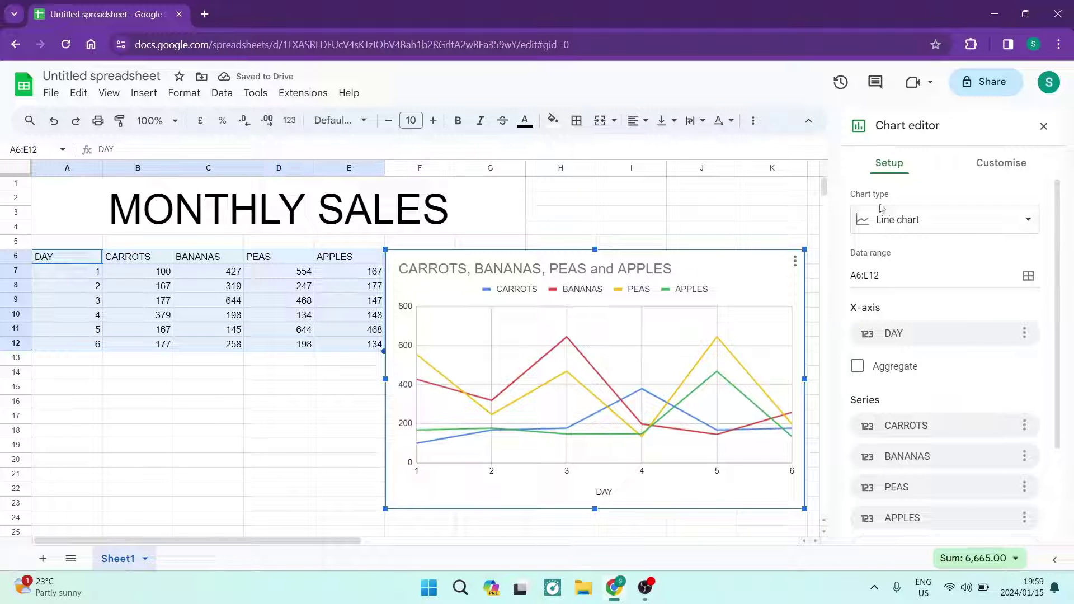
left_click(944, 225)
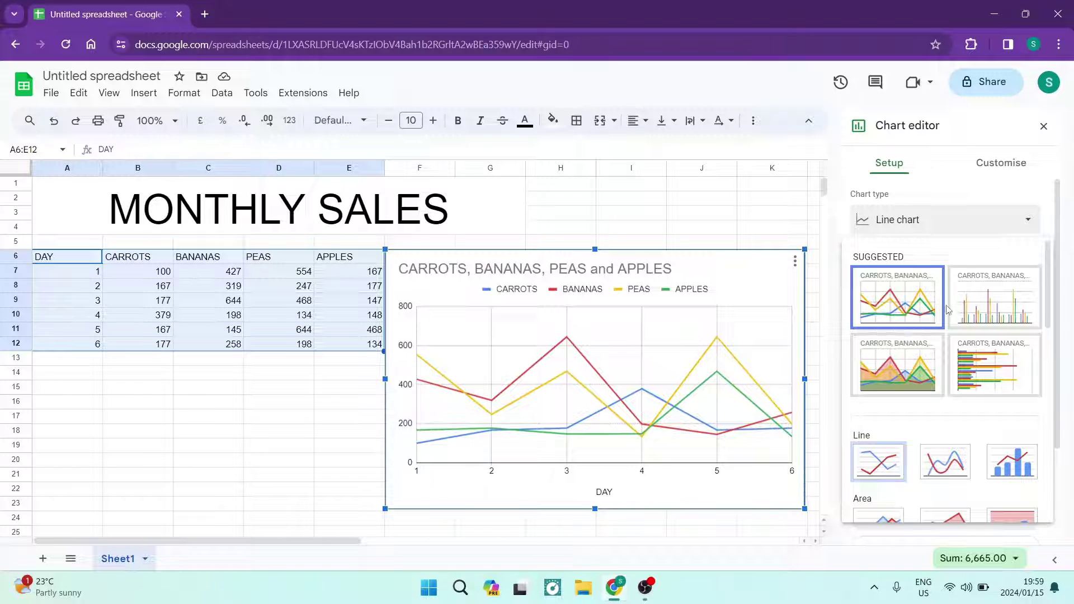
scroll(917, 347, "down", 1)
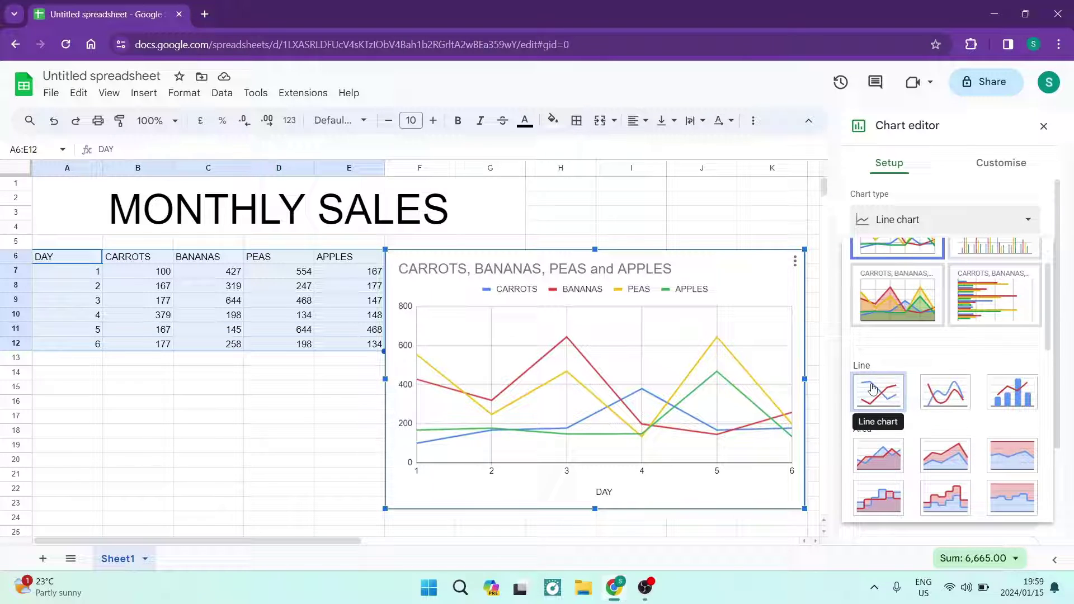
left_click(938, 389)
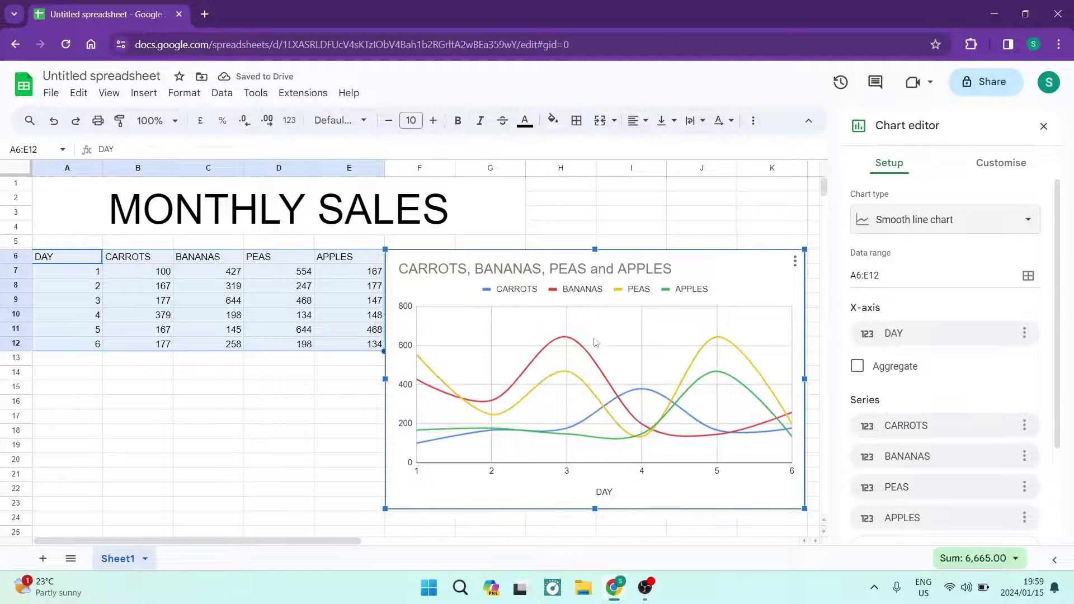
left_click(909, 231)
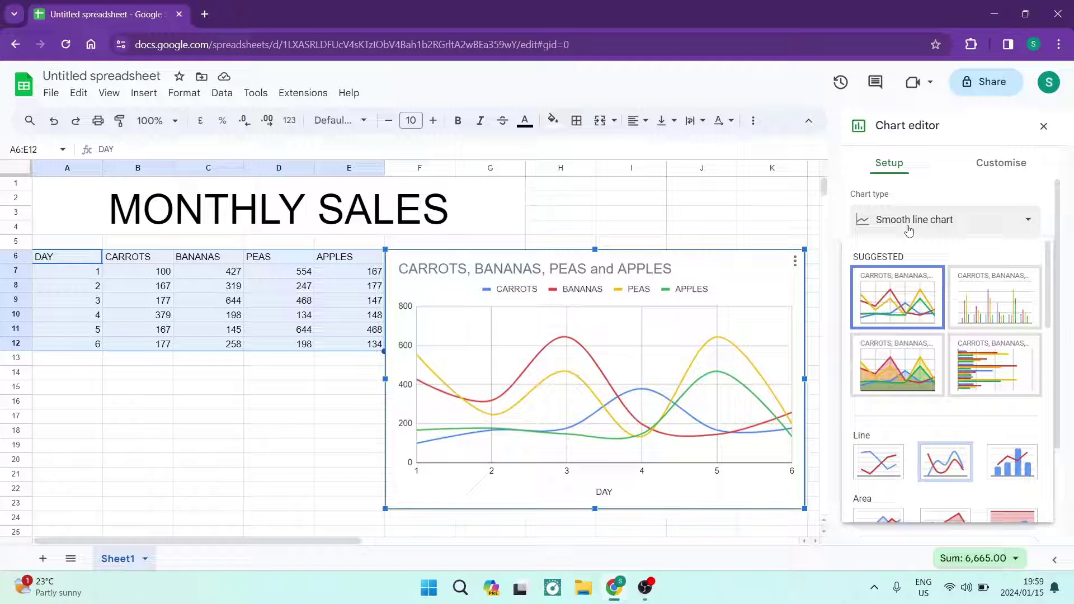
left_click(876, 456)
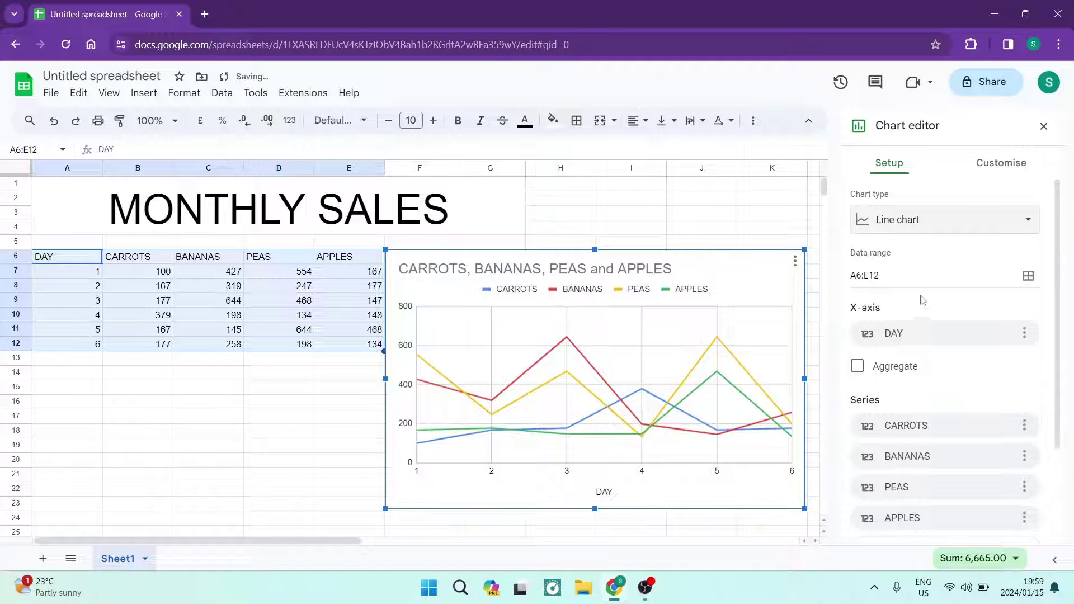
scroll(923, 300, "down", 3)
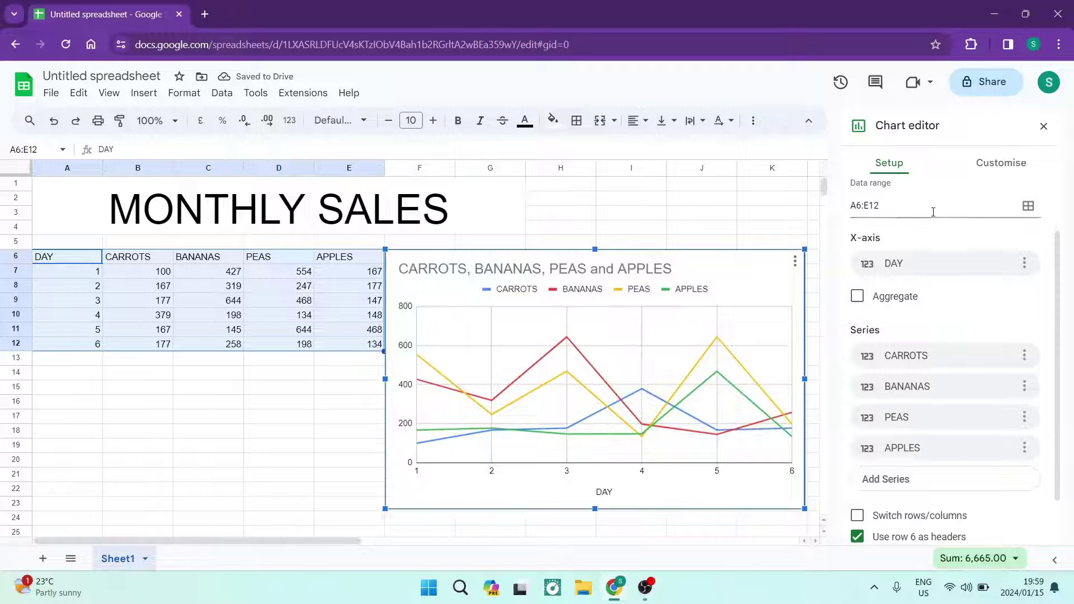
Review the CARROTS series options unchanged, then bring up the chart legend's customisation settings.
scroll(936, 235, "up", 2)
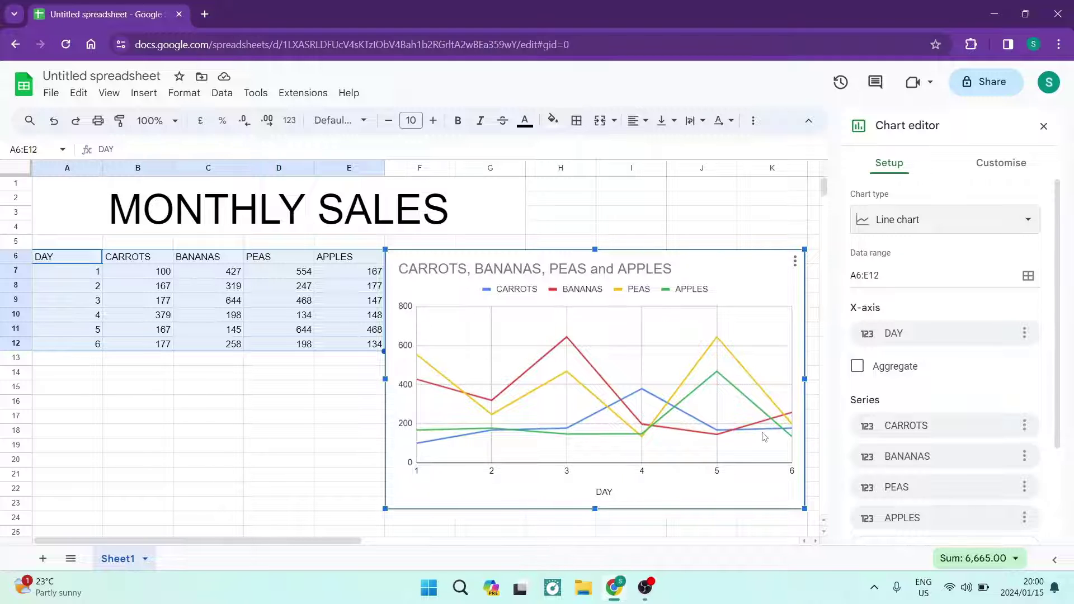
scroll(954, 354, "down", 1)
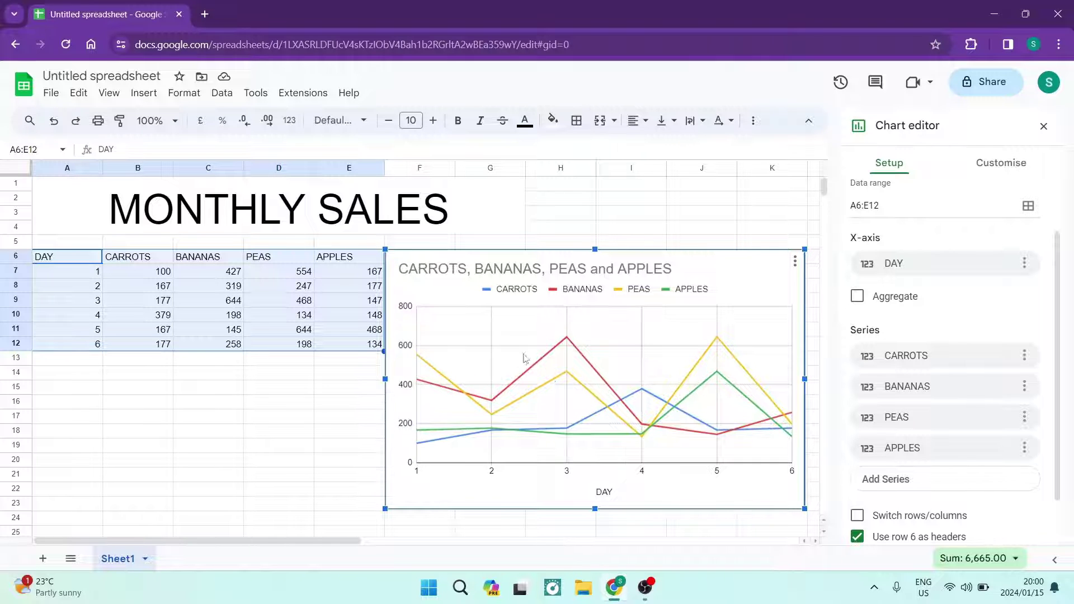
scroll(893, 384, "down", 1)
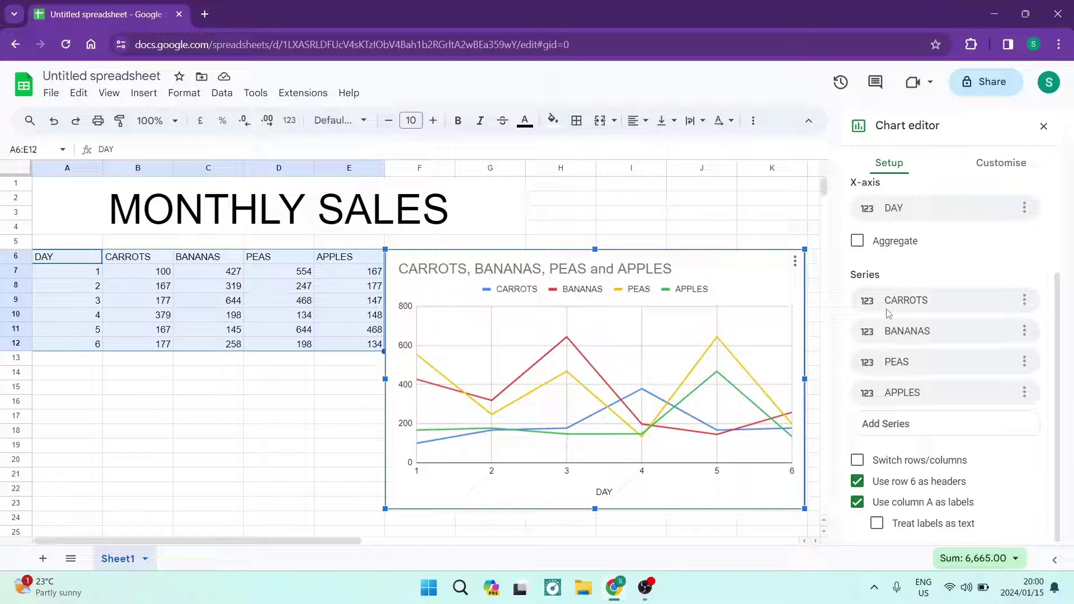
left_click(1025, 300)
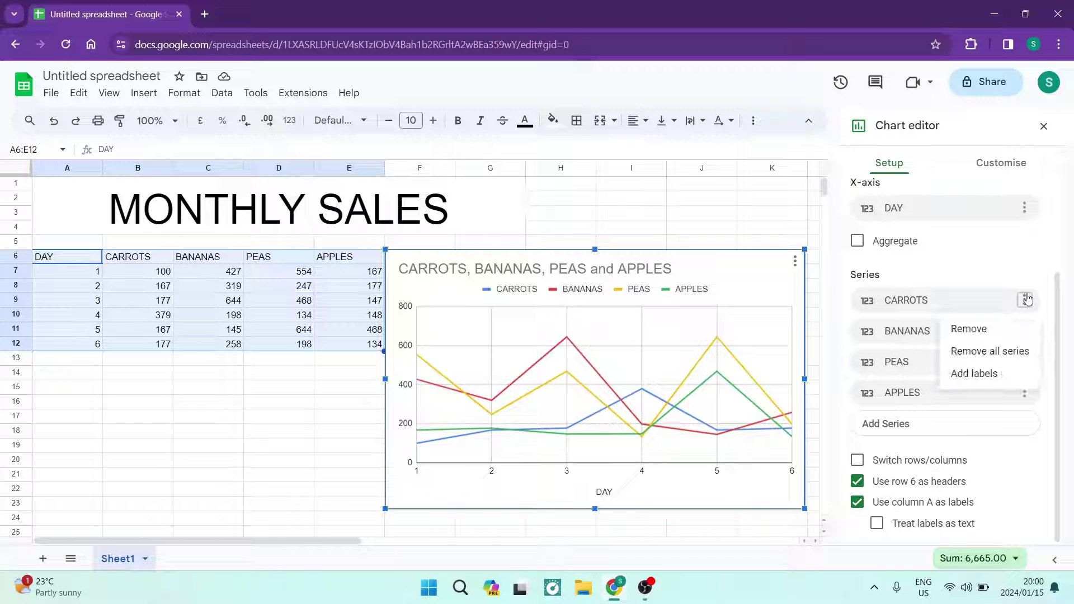
left_click(991, 266)
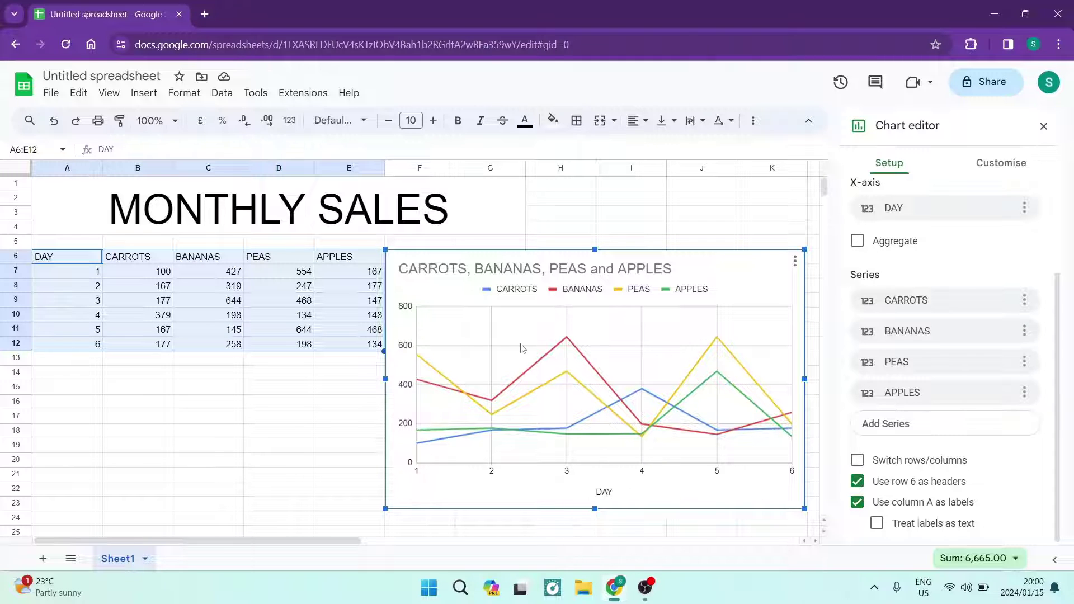
left_click(567, 289)
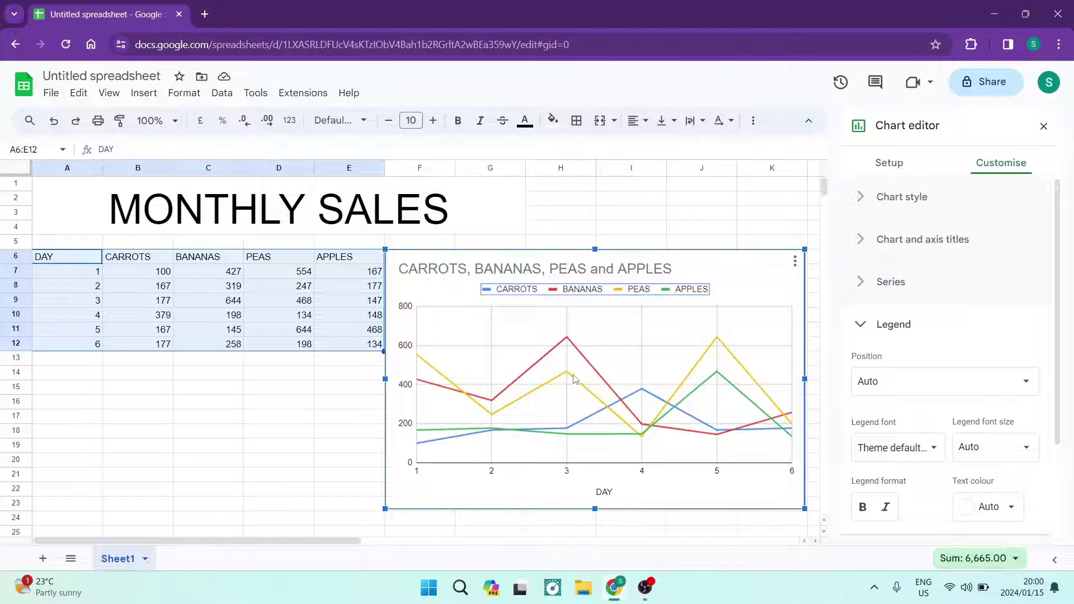
Leave the chart and DAY axis titles unchanged and show the vertical axis label settings.
left_click(529, 266)
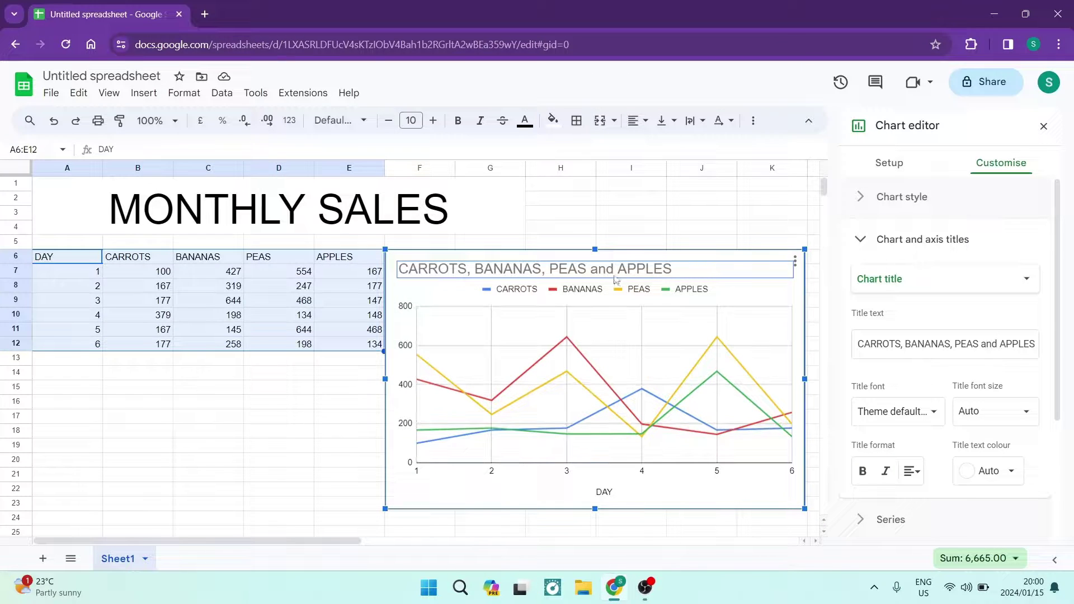
double_click(616, 274)
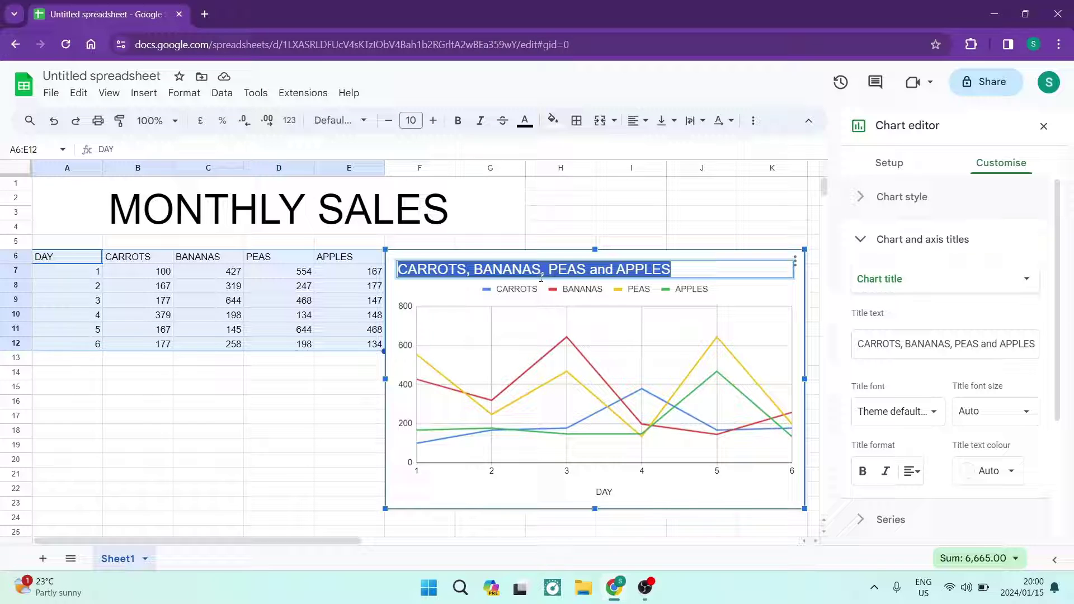
double_click(542, 493)
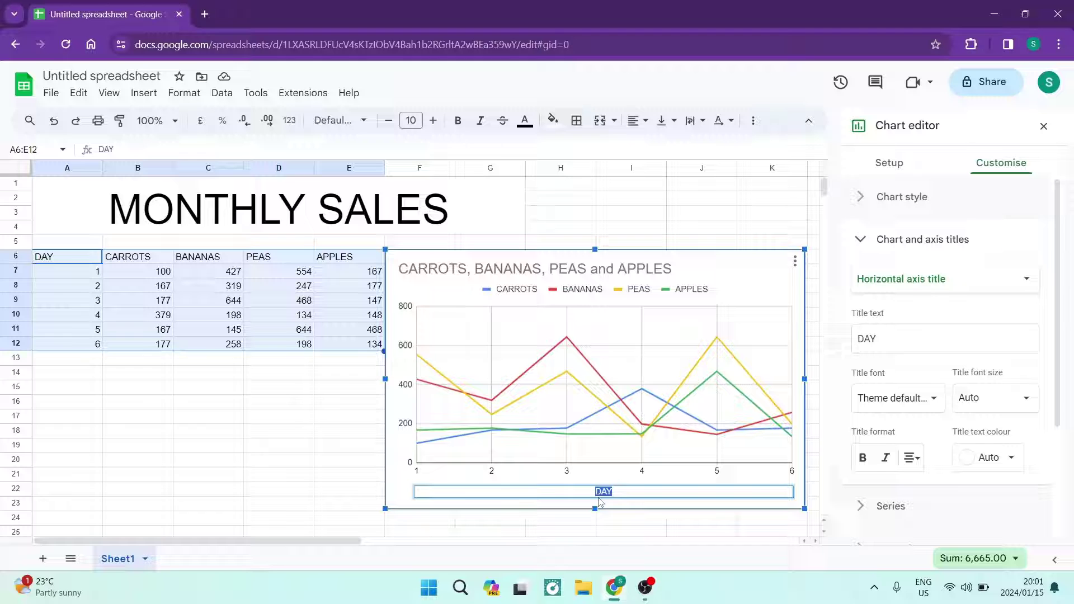
left_click(405, 309)
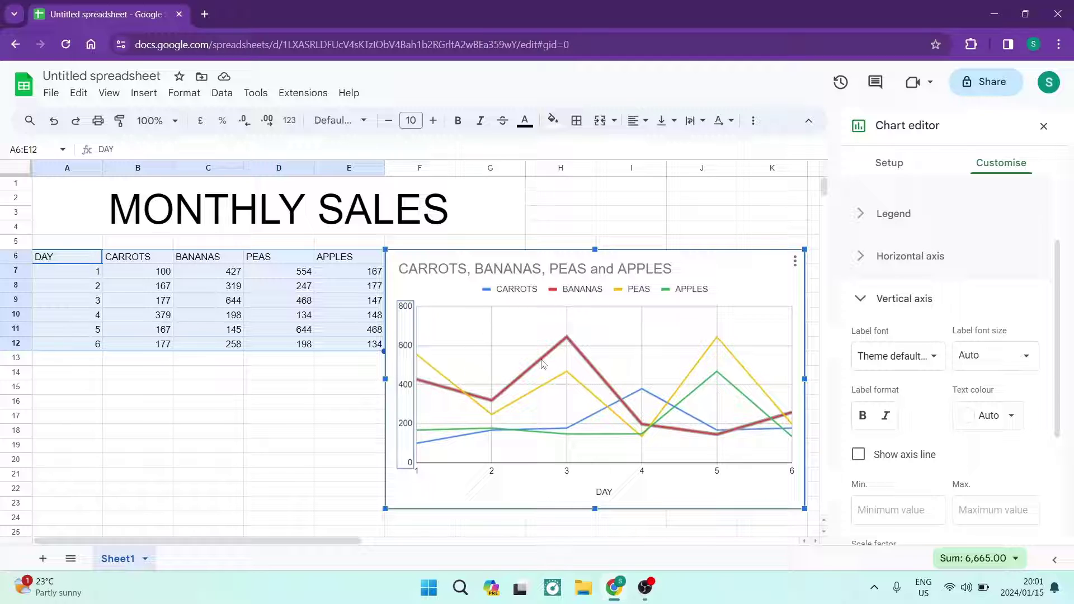
Show the BANANAS series format: red line, 100% opacity, Auto thickness, circle points.
left_click(541, 364)
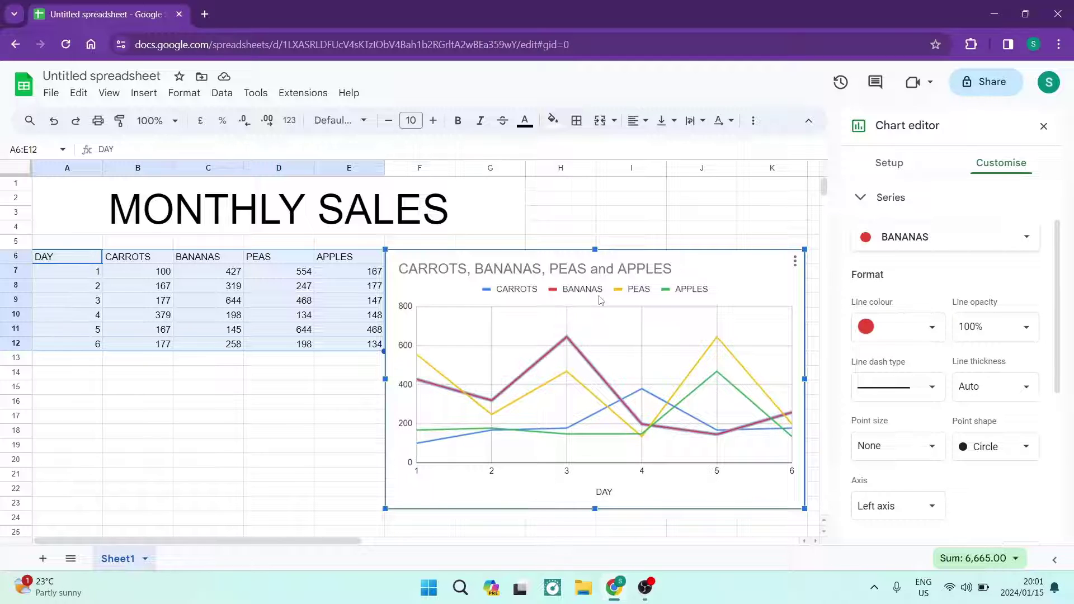
left_click(937, 241)
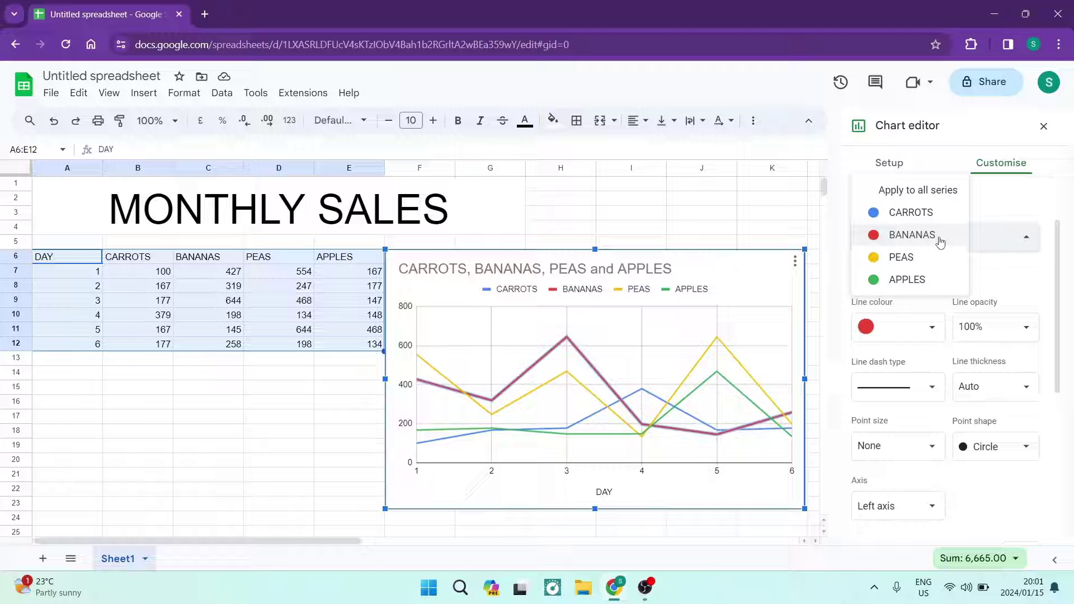
left_click(988, 211)
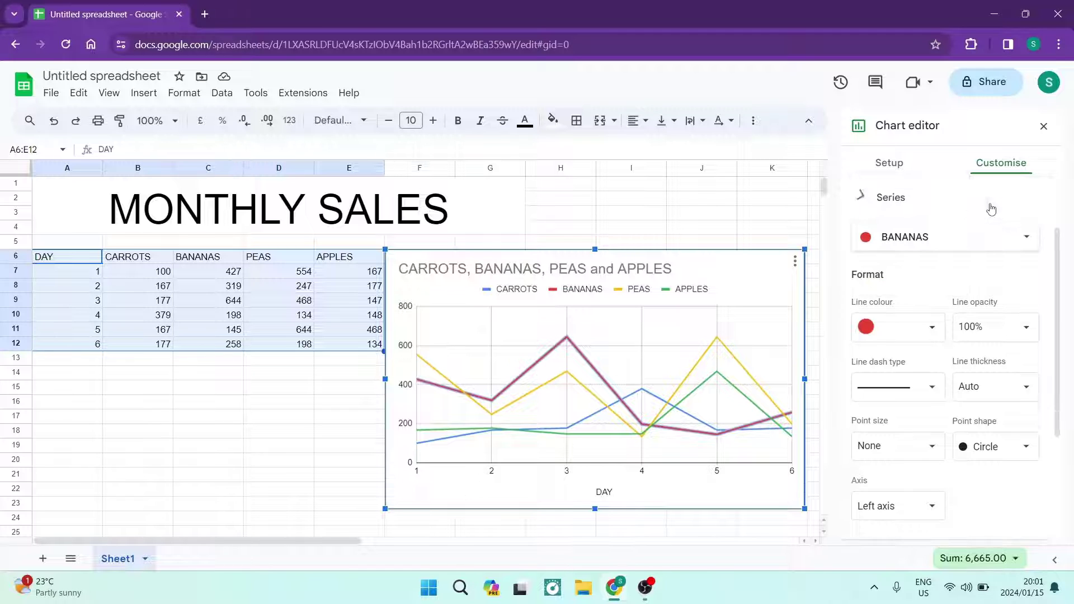
left_click(988, 206)
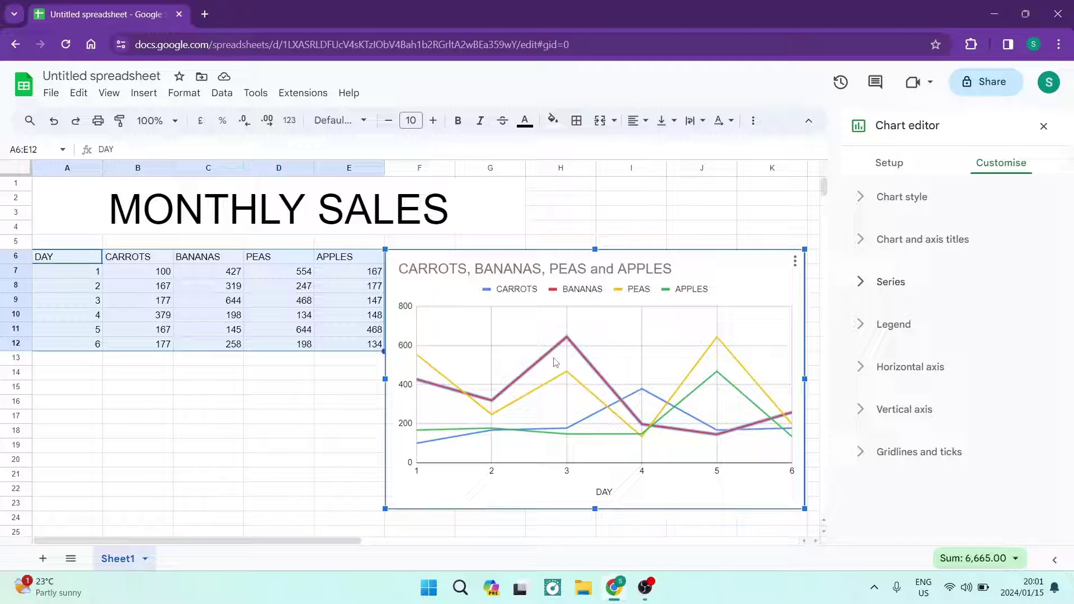
left_click(891, 282)
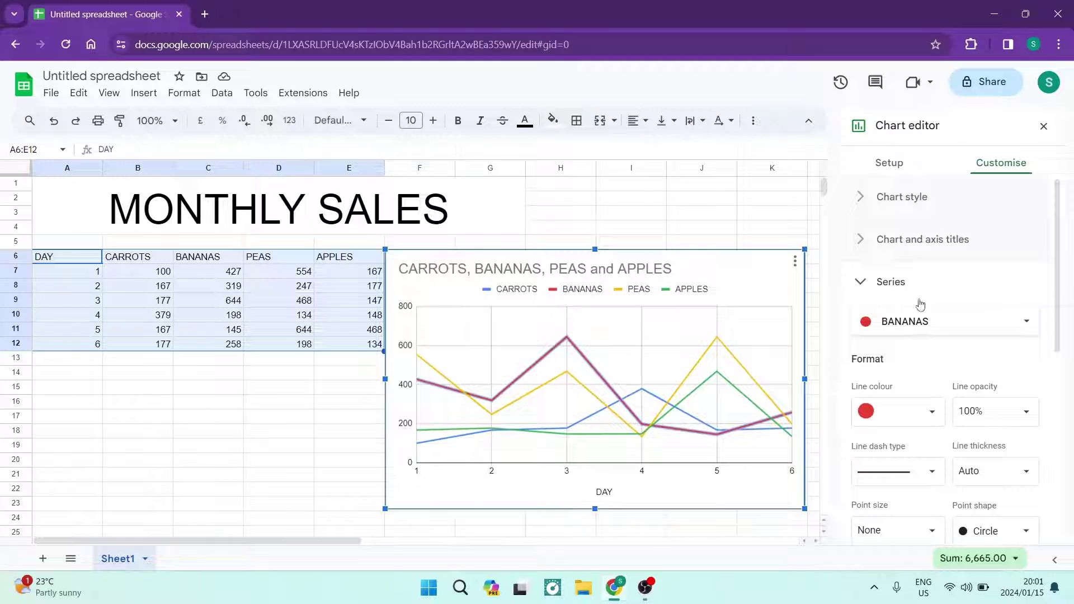
scroll(932, 399, "down", 2)
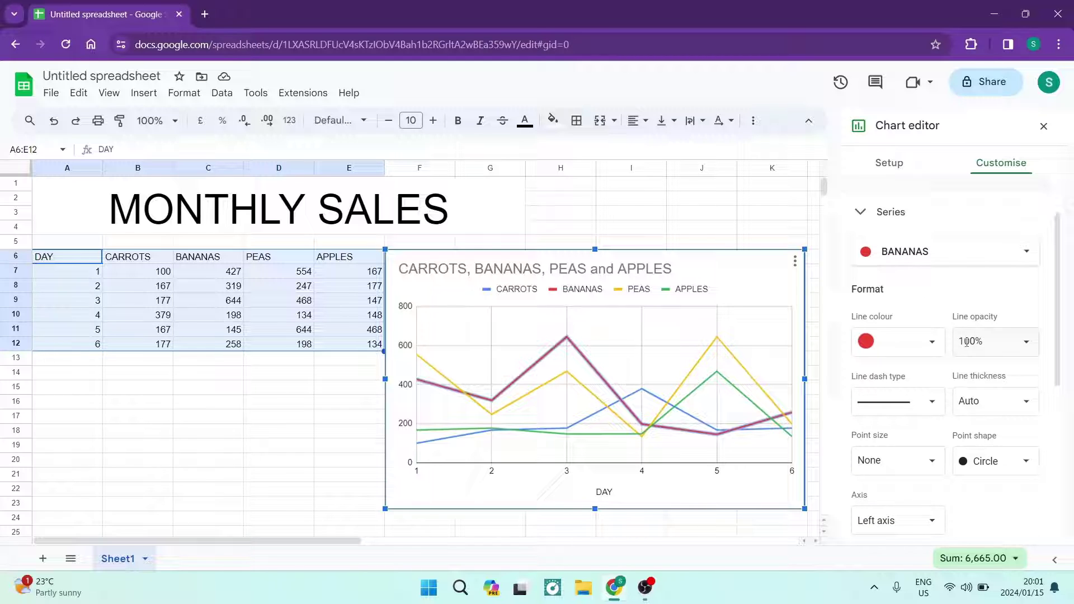
scroll(967, 394, "down", 4)
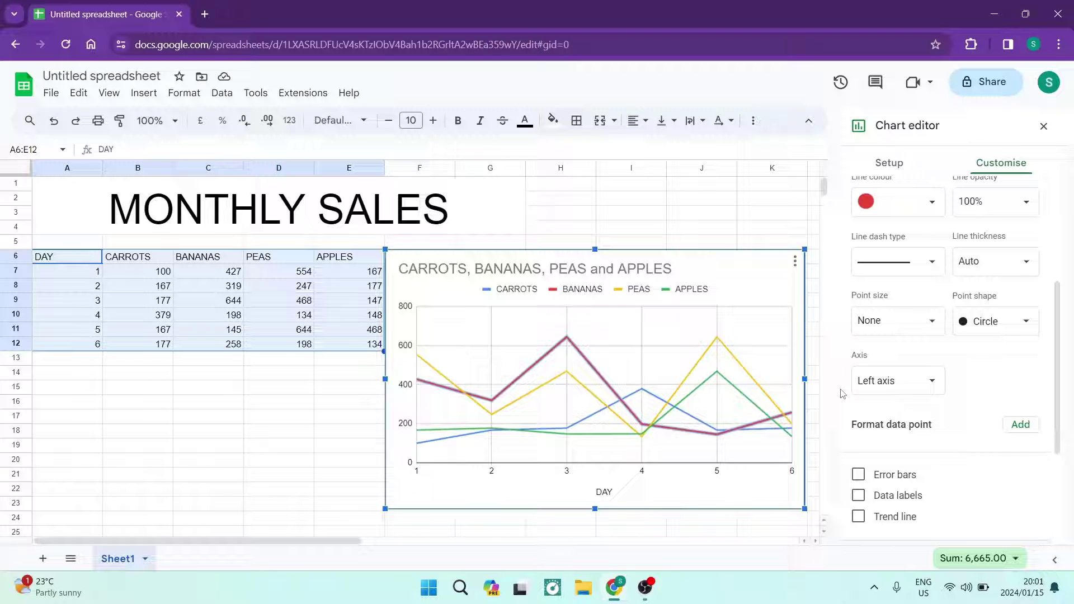
scroll(921, 353, "down", 3)
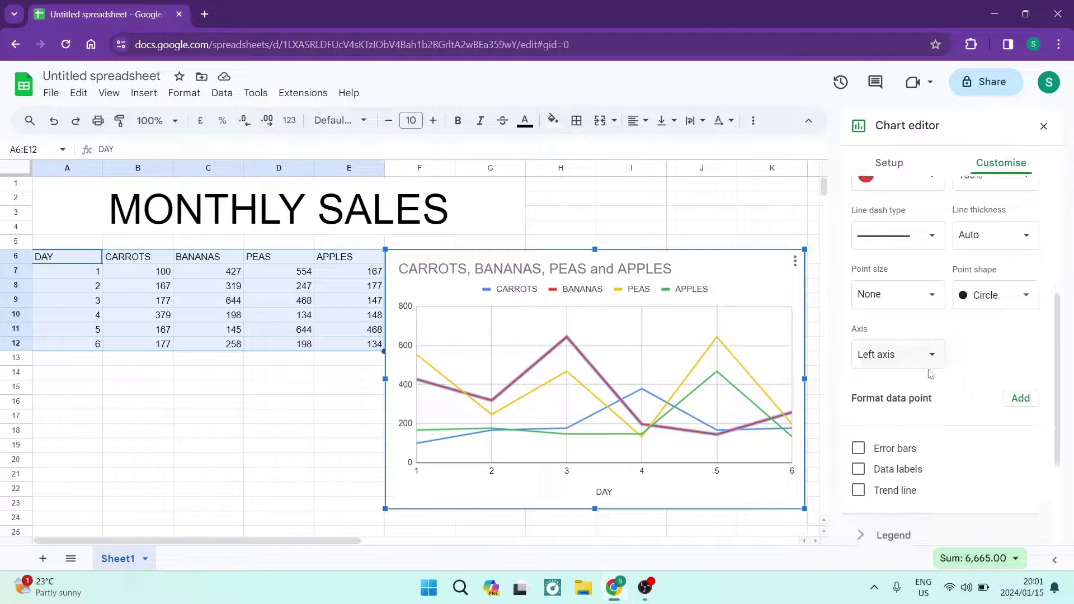
scroll(873, 388, "up", 4)
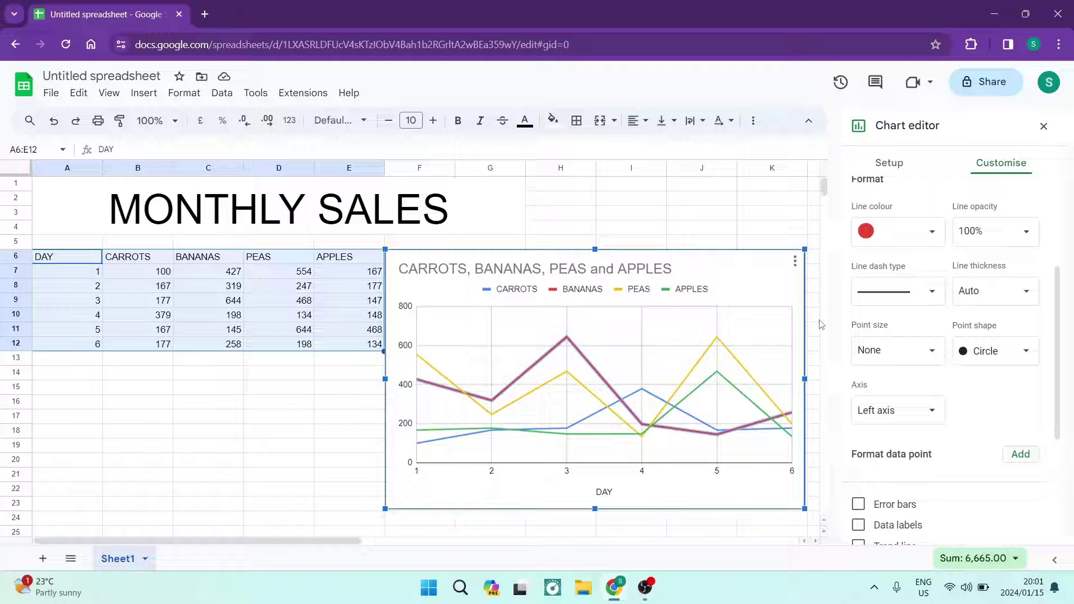
left_click(796, 265)
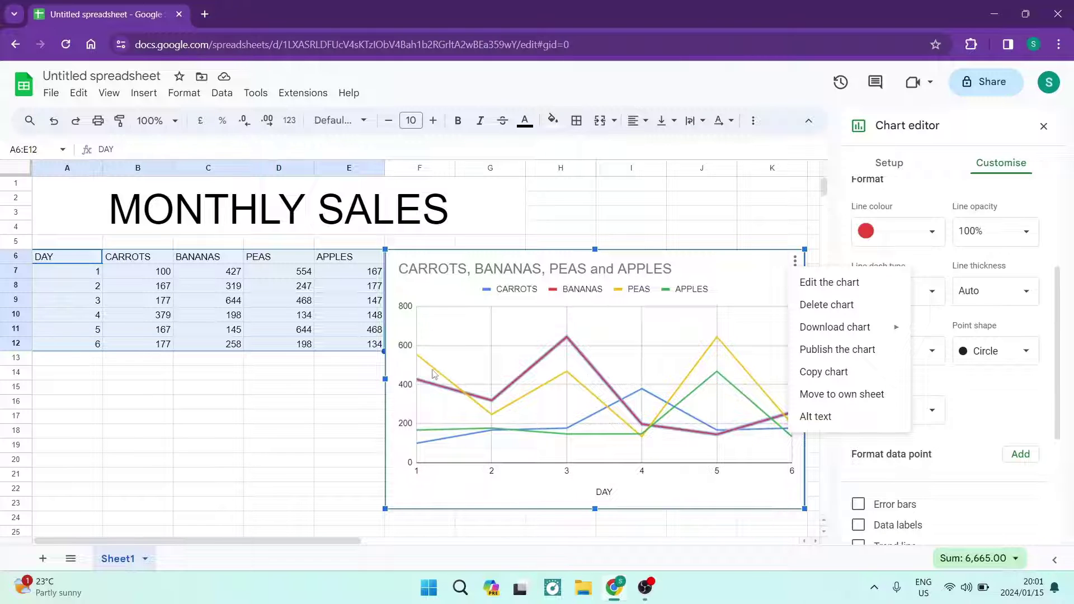
Show the vertical axis gridlines and ticks, with major gridlines on in Auto colour.
left_click(486, 387)
left_click(471, 356)
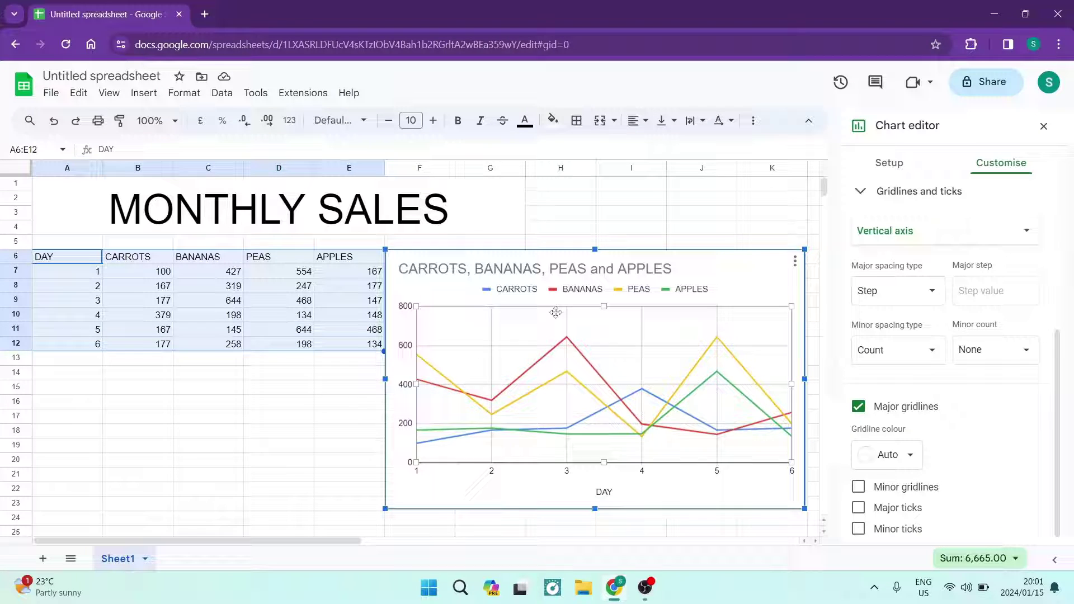